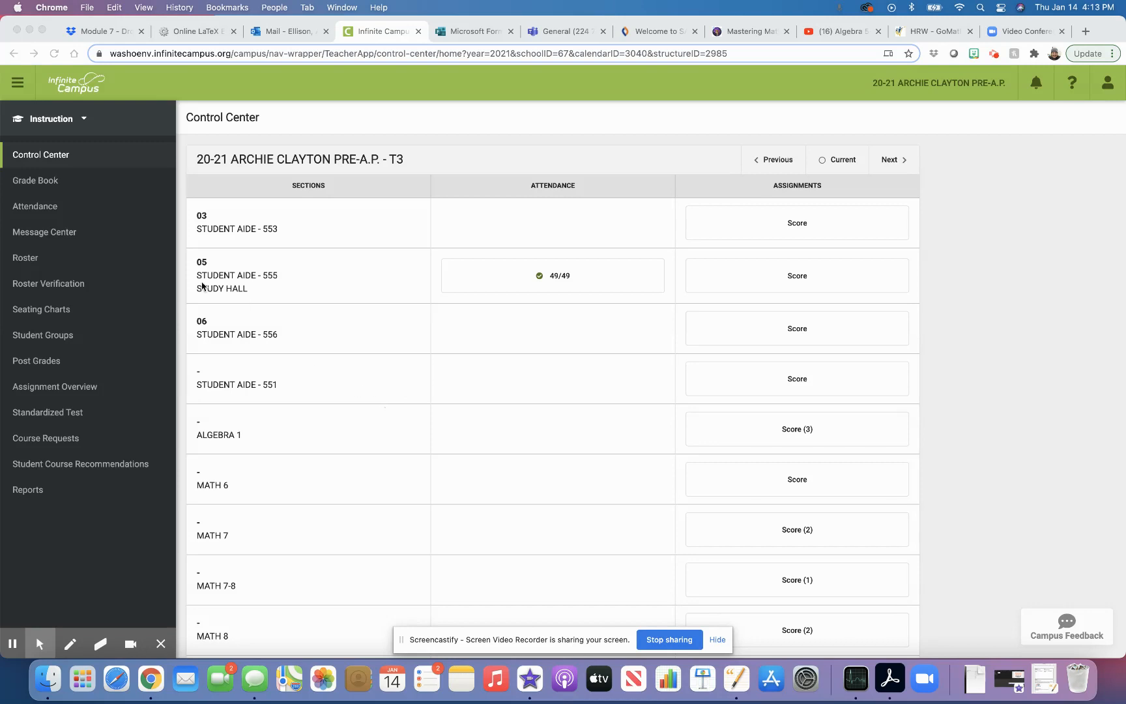
Open the Message Center to show the two district announcements.
left_click(51, 234)
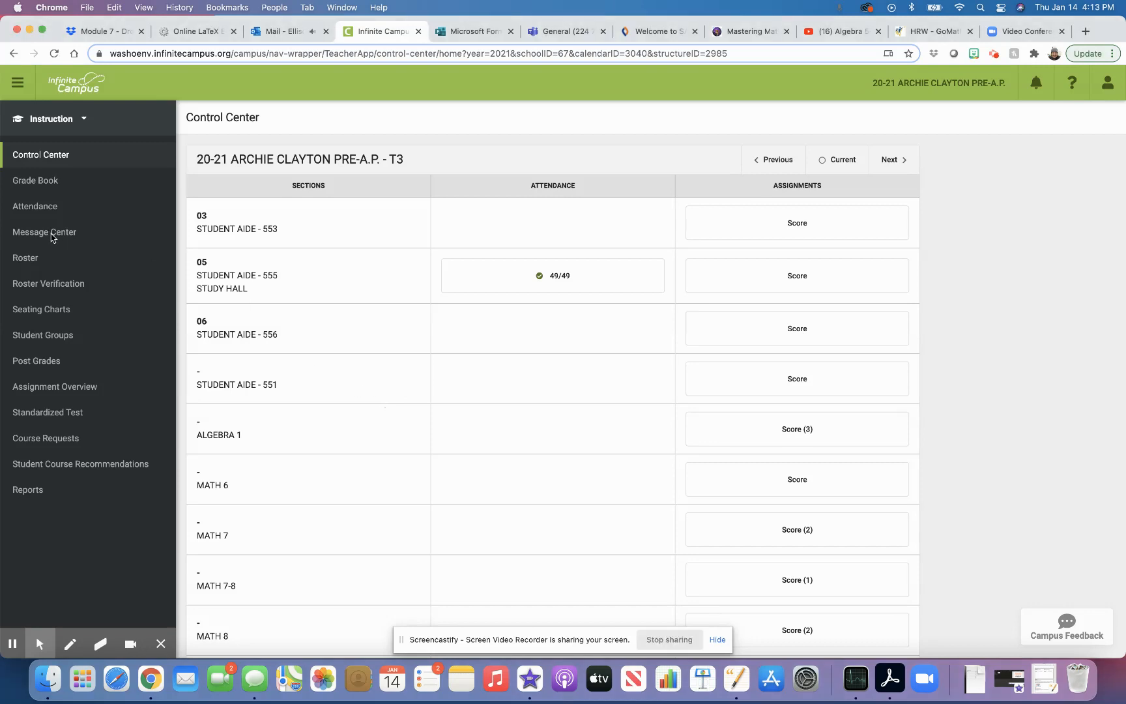
left_click(52, 234)
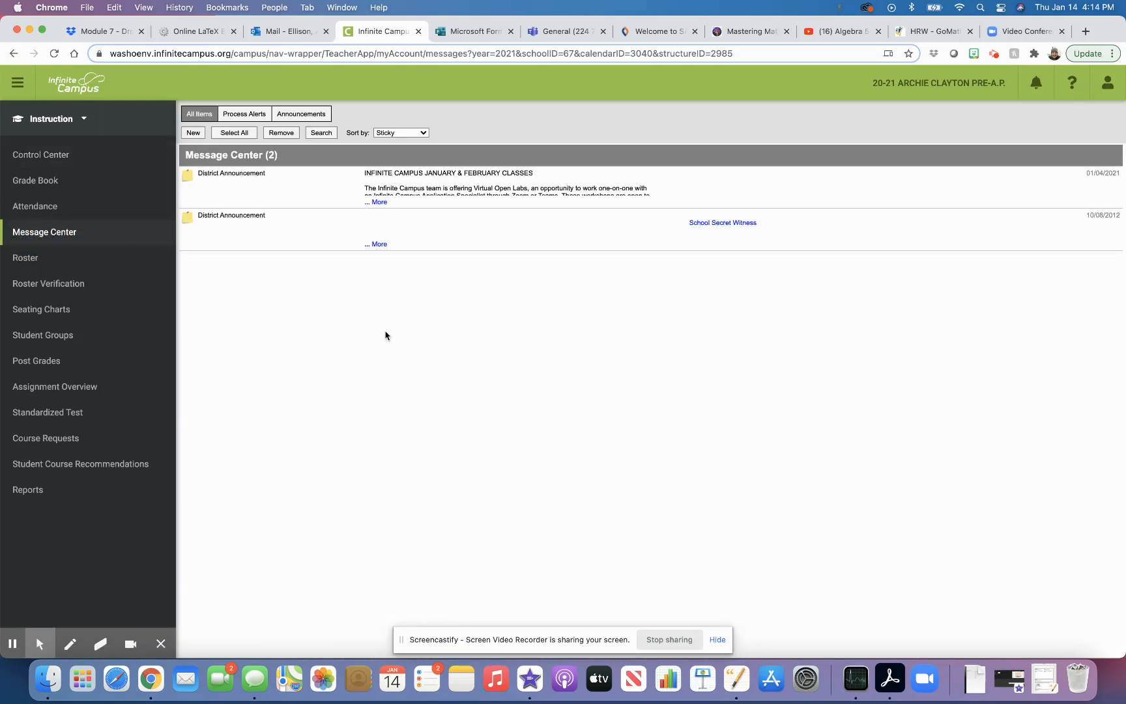
Start a new class message and bring up its Message Type choices.
left_click(192, 134)
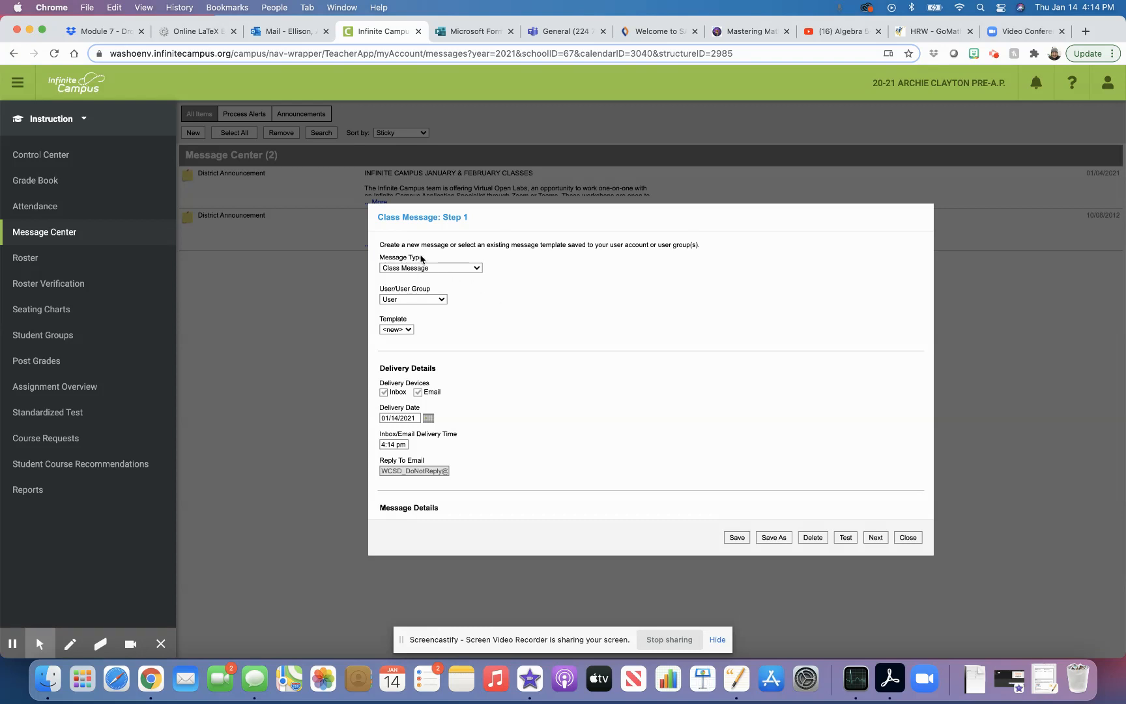
left_click(466, 269)
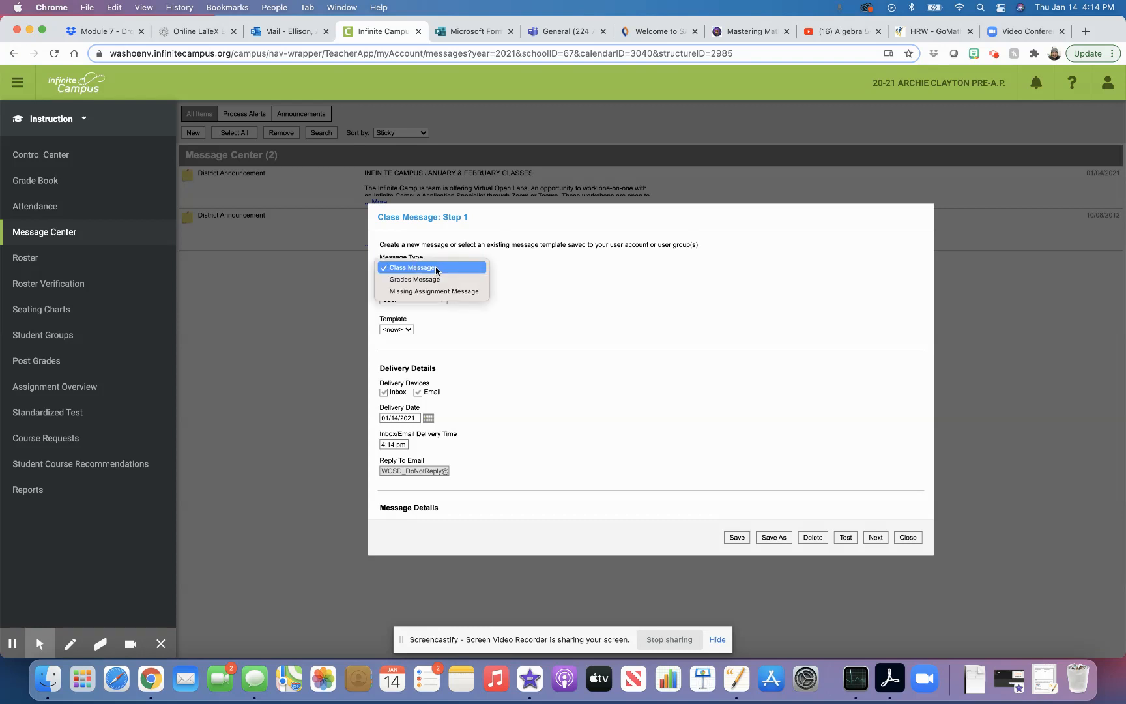
Make the message a Missing Assignment Message and confirm the Load Template prompt.
left_click(467, 292)
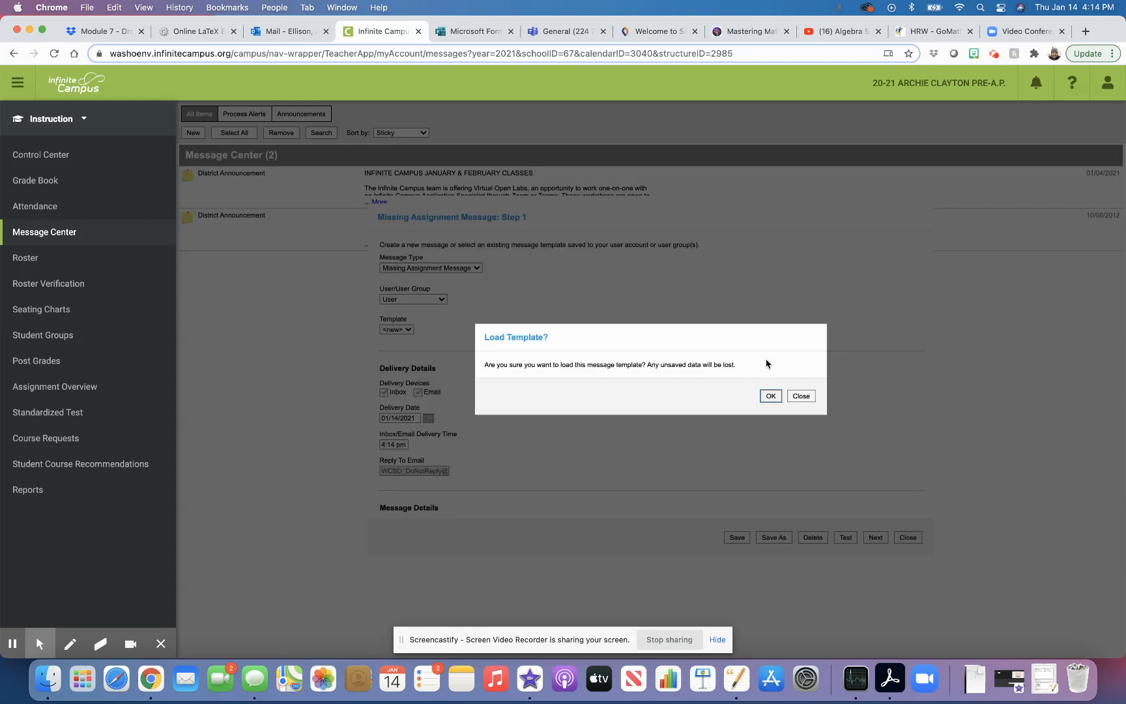
left_click(771, 396)
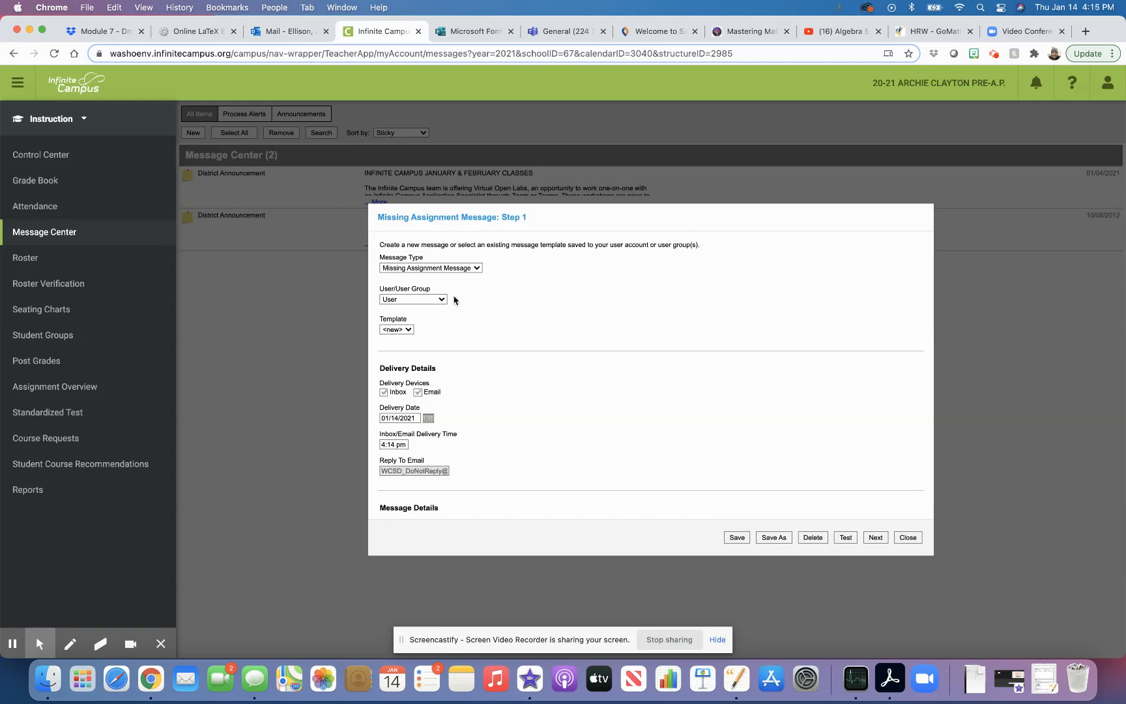
Set the message's User/User Group to Teacher.
left_click(442, 300)
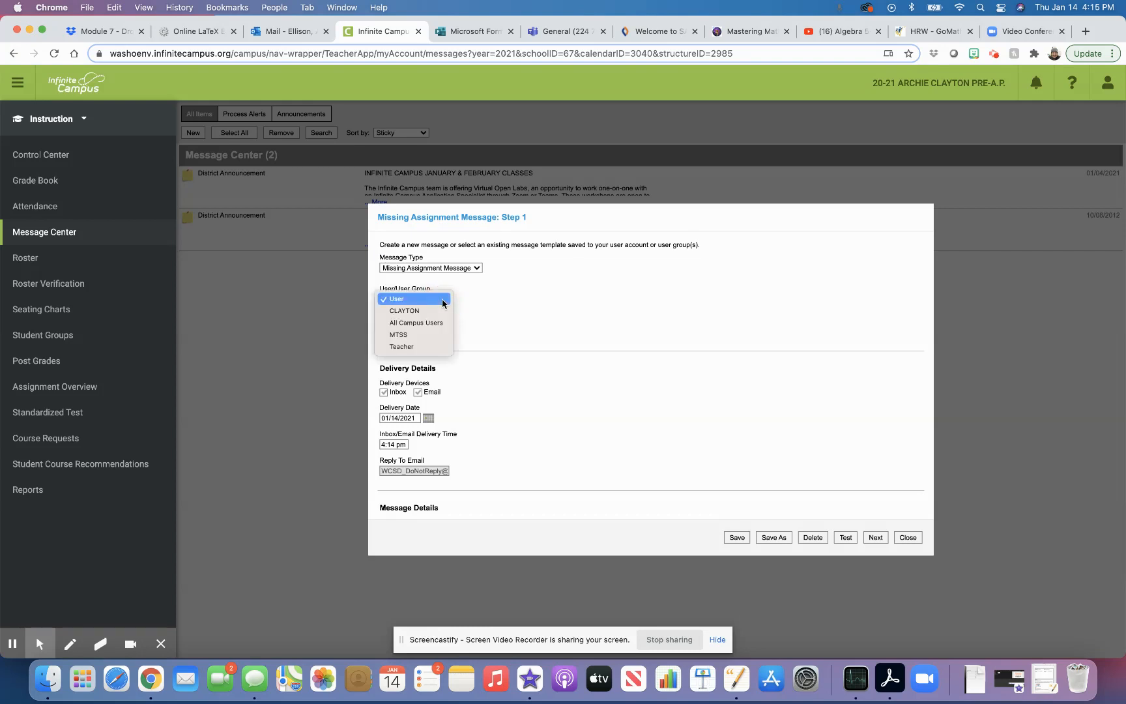
left_click(425, 349)
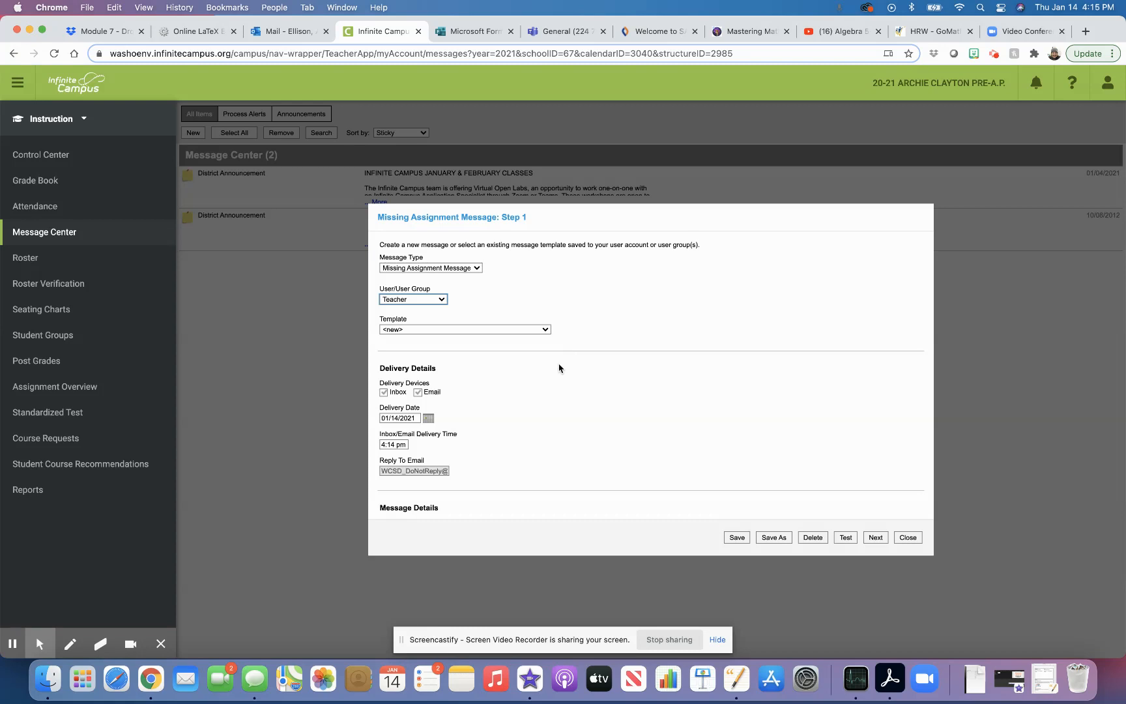
scroll(544, 390, "down", 4)
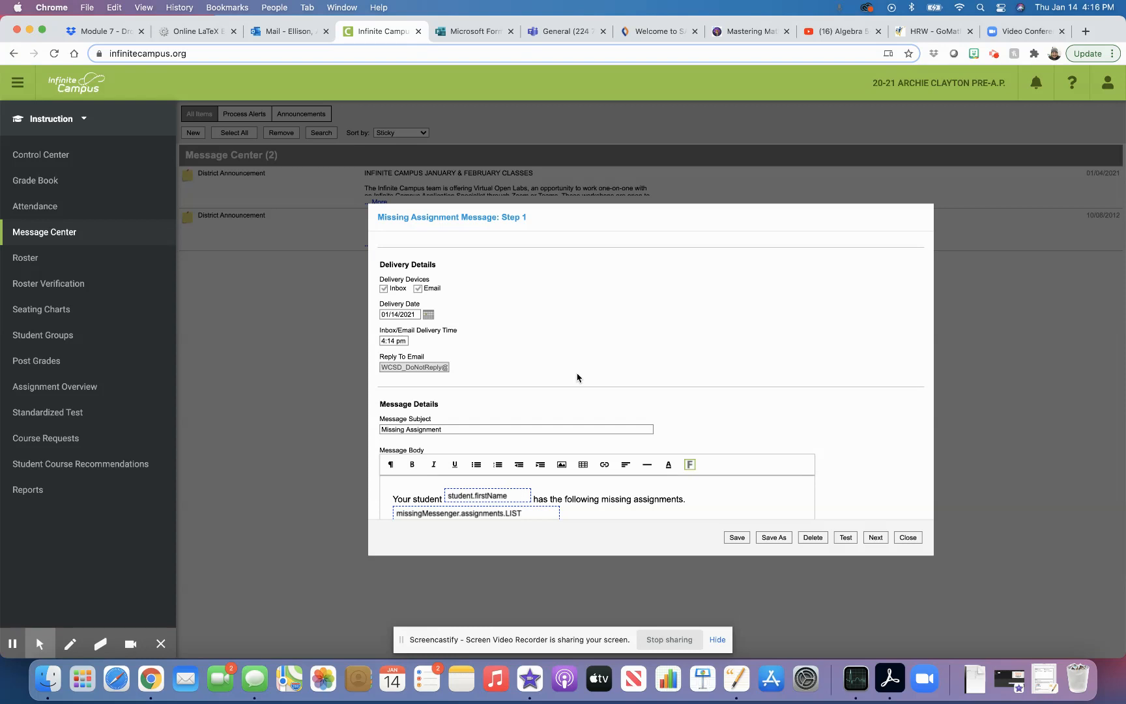
scroll(595, 385, "down", 5)
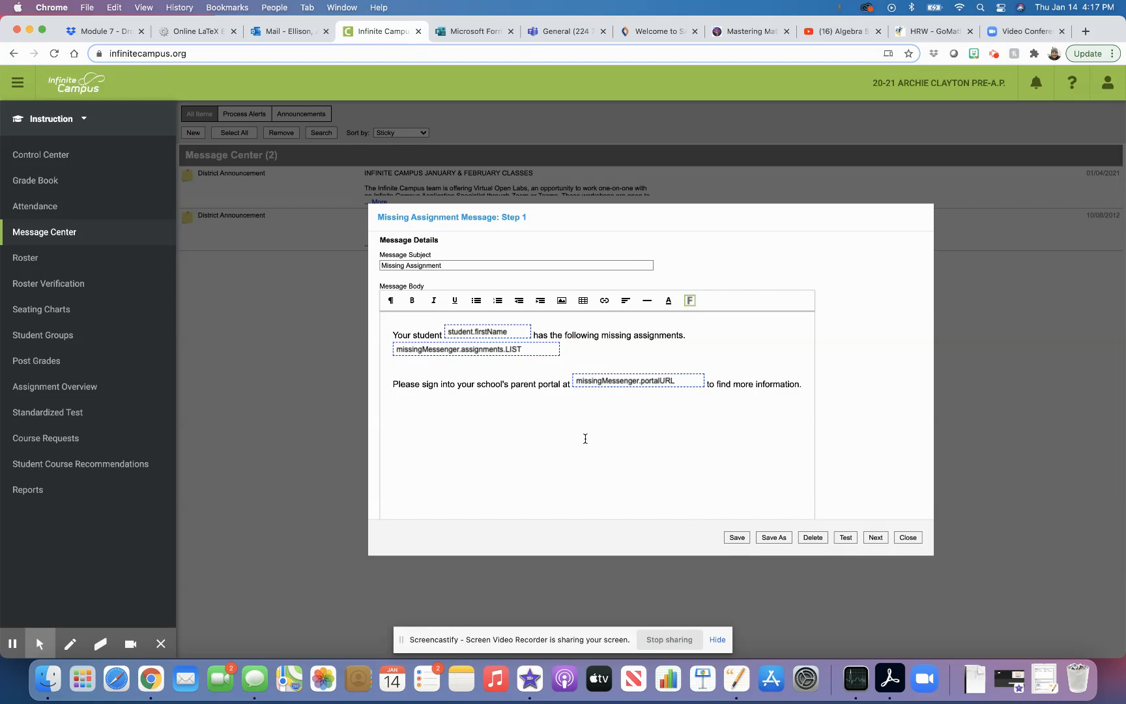
scroll(586, 439, "up", 8)
scroll(586, 438, "up", 3)
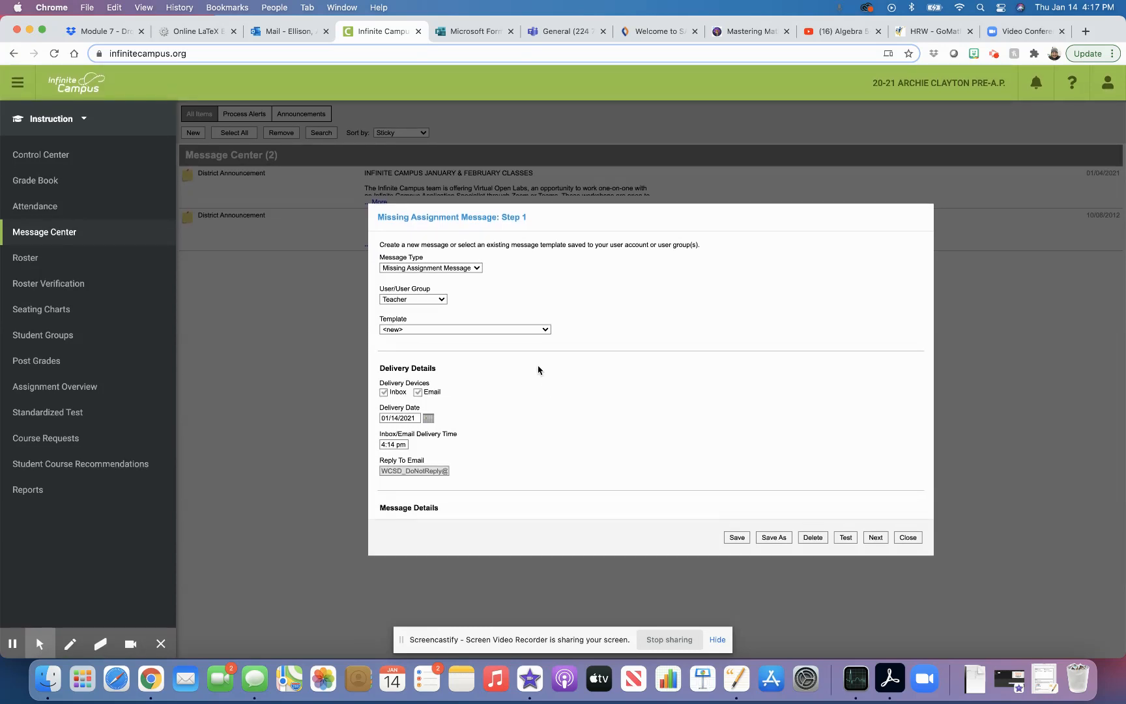
Browse the saved message templates in the Template dropdown.
left_click(527, 333)
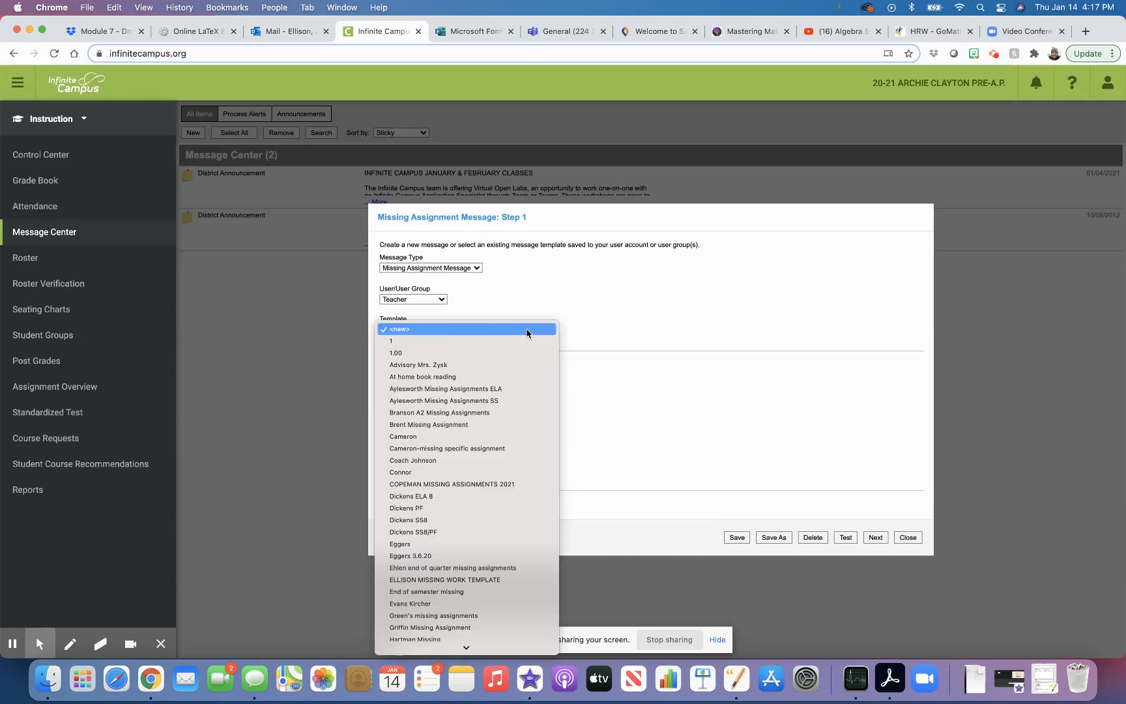
scroll(509, 443, "down", 3)
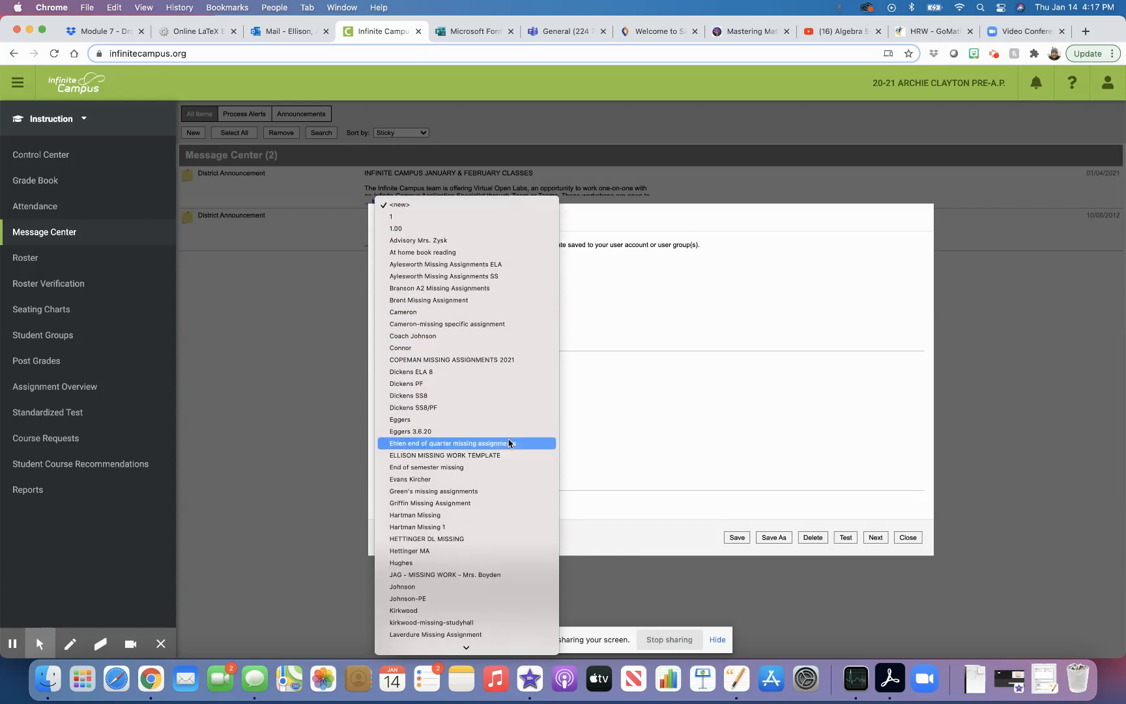
scroll(509, 443, "down", 20)
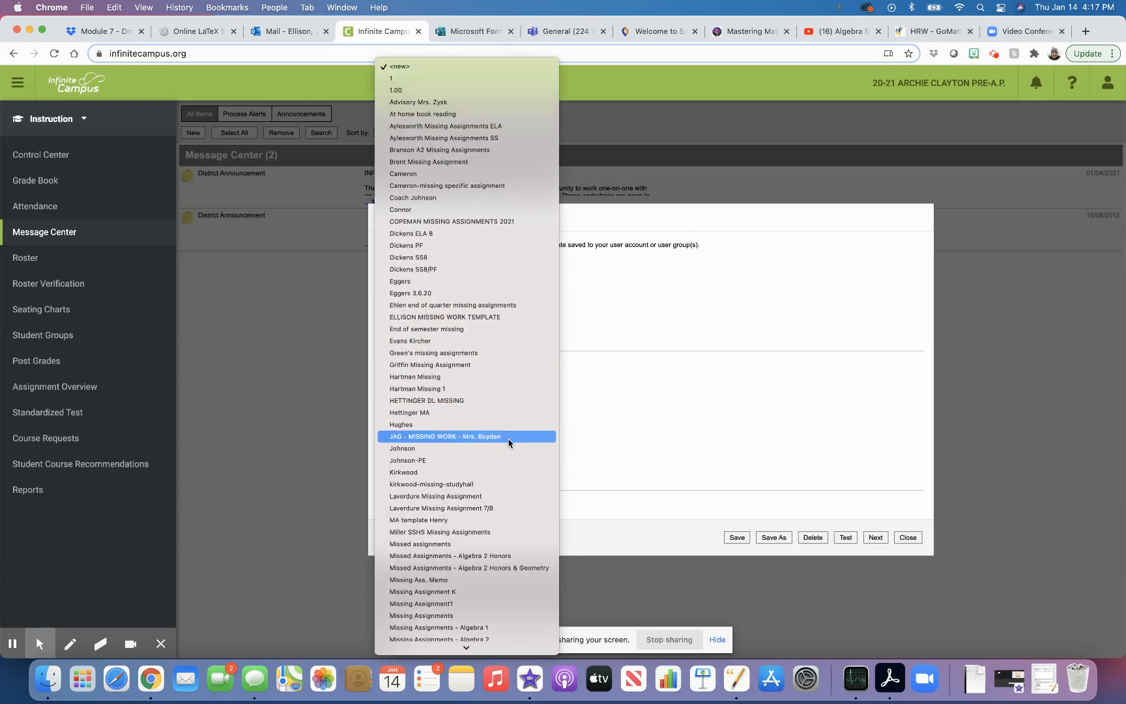
scroll(509, 443, "up", 15)
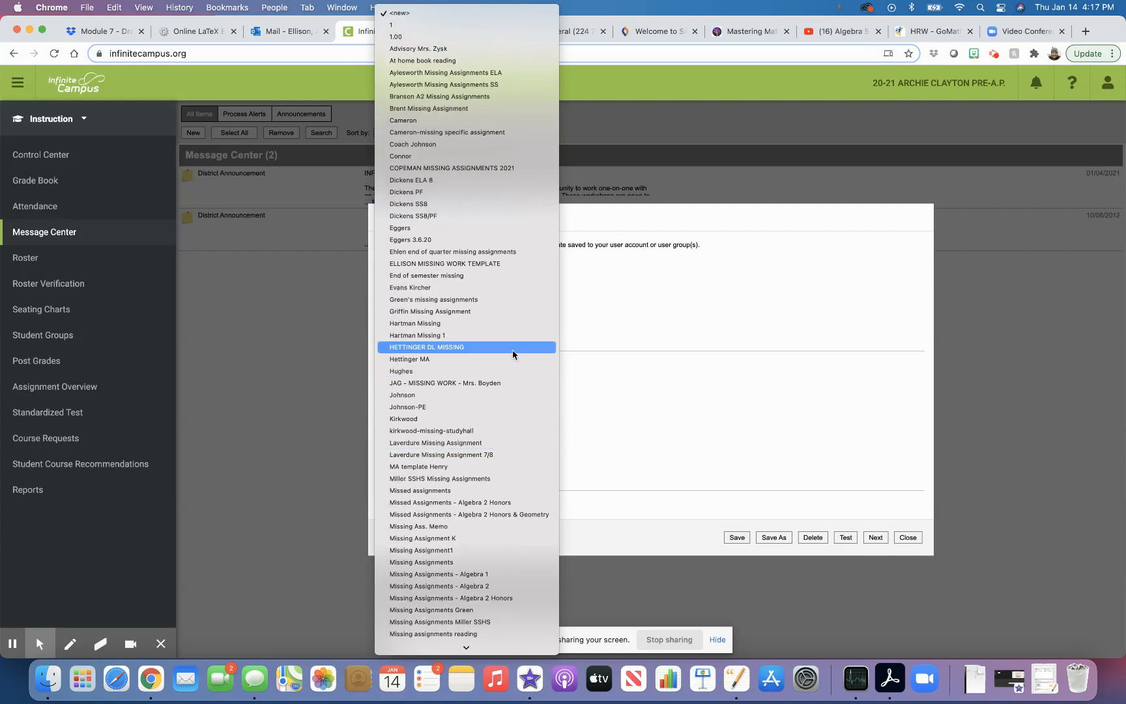
Load the teacher's own saved missing-work template, confirming the Load Template dialog.
left_click(513, 263)
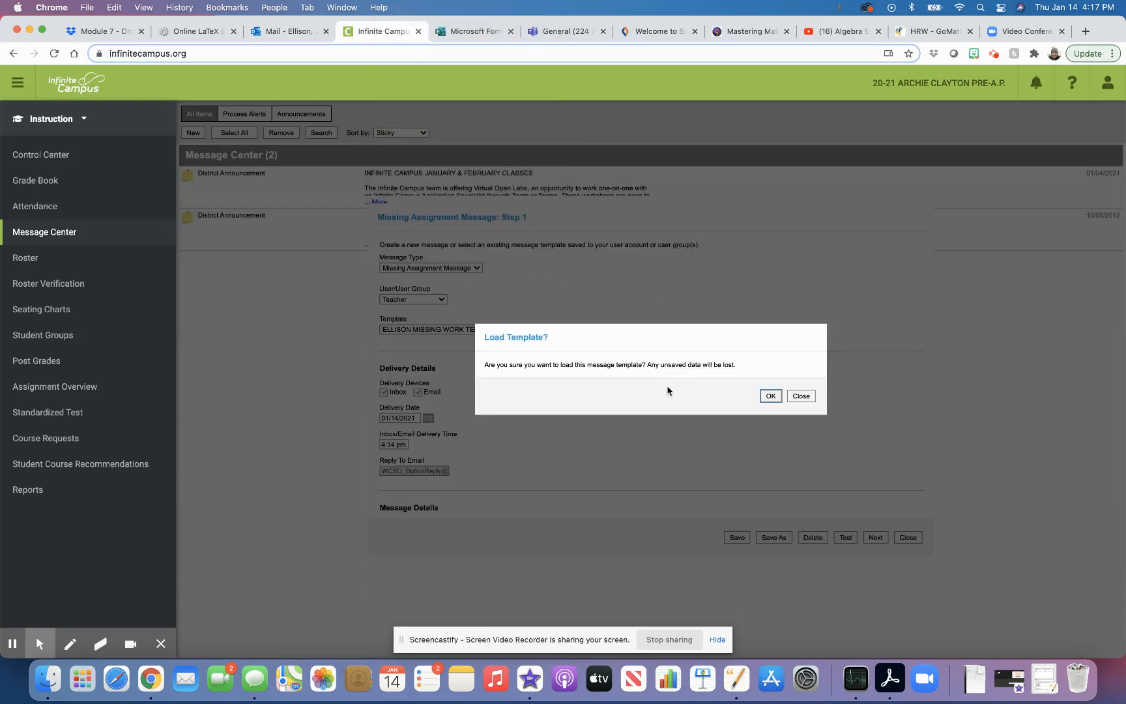
left_click(771, 397)
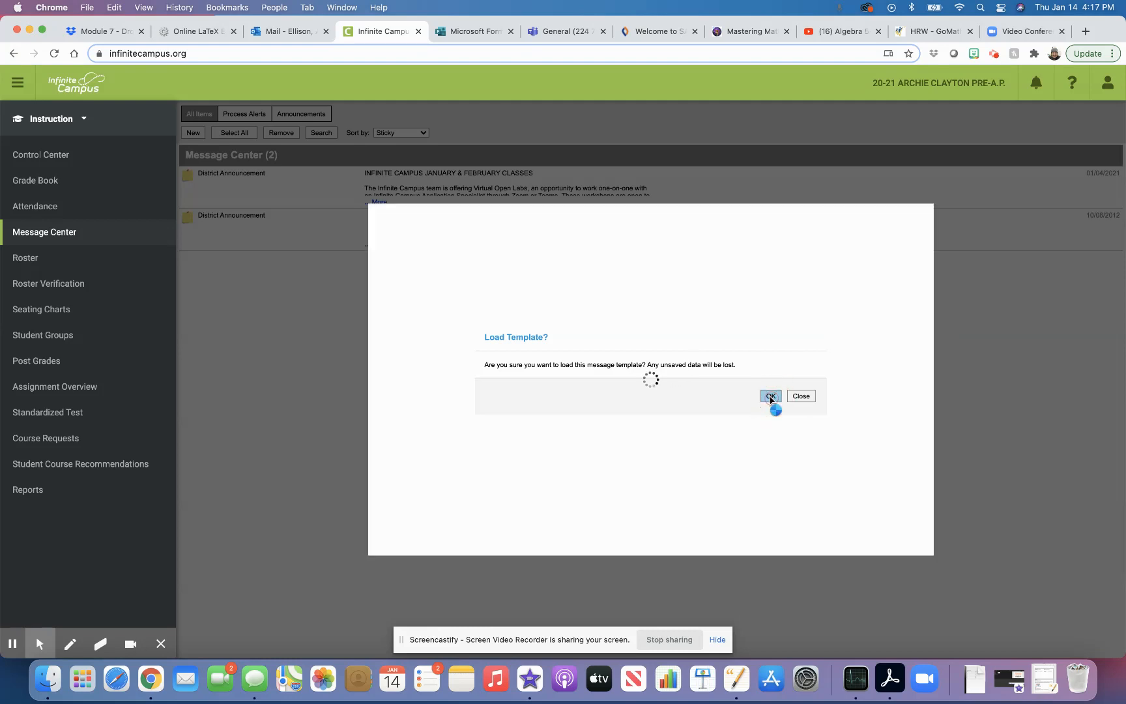
scroll(657, 423, "down", 10)
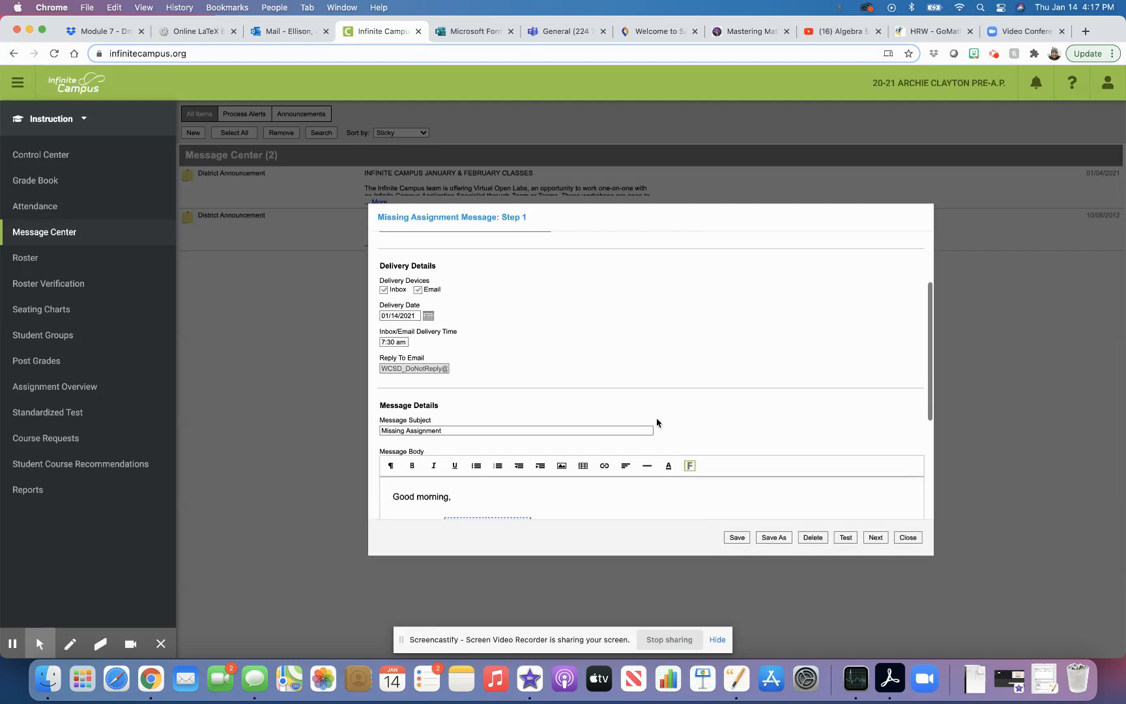
scroll(657, 418, "up", 1)
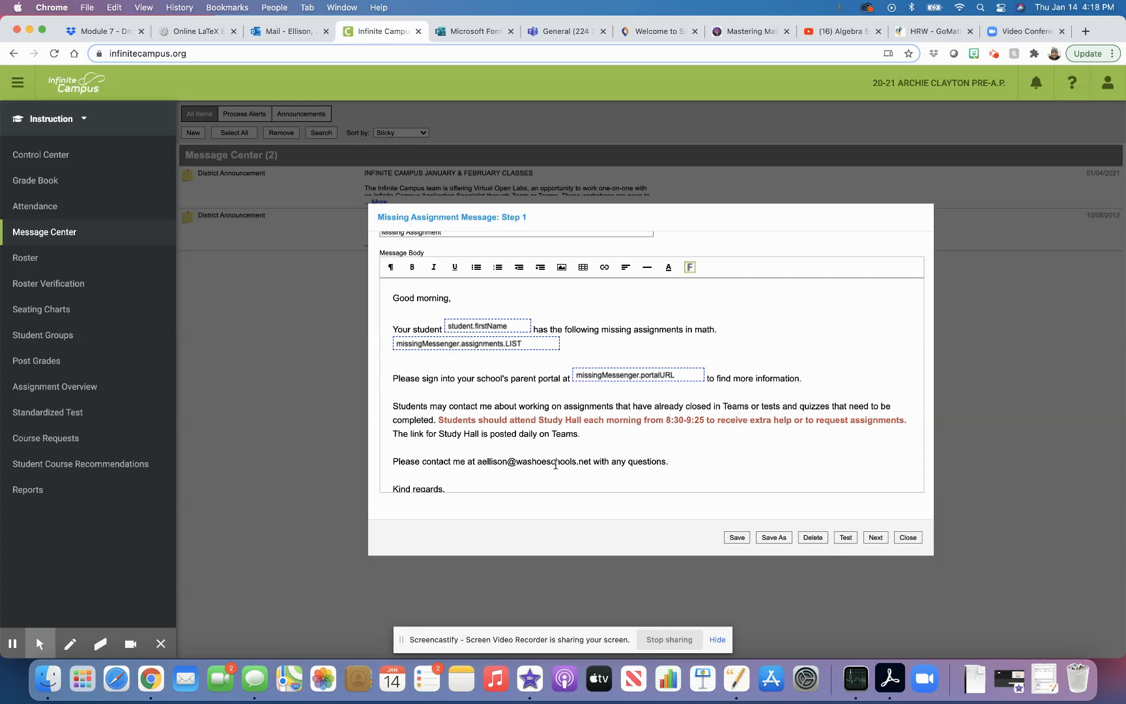
scroll(521, 474, "down", 2)
scroll(522, 475, "down", 1)
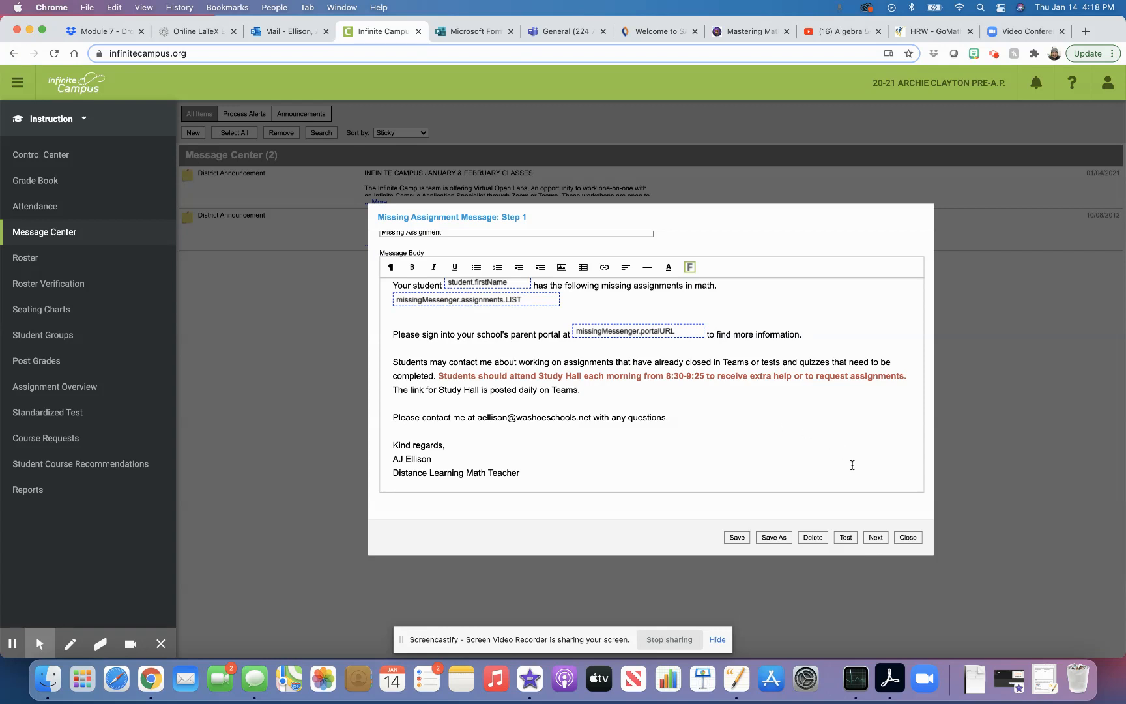
Send a test copy to the teacher's own e-mail address, then review the message body.
left_click(846, 538)
left_click(533, 342)
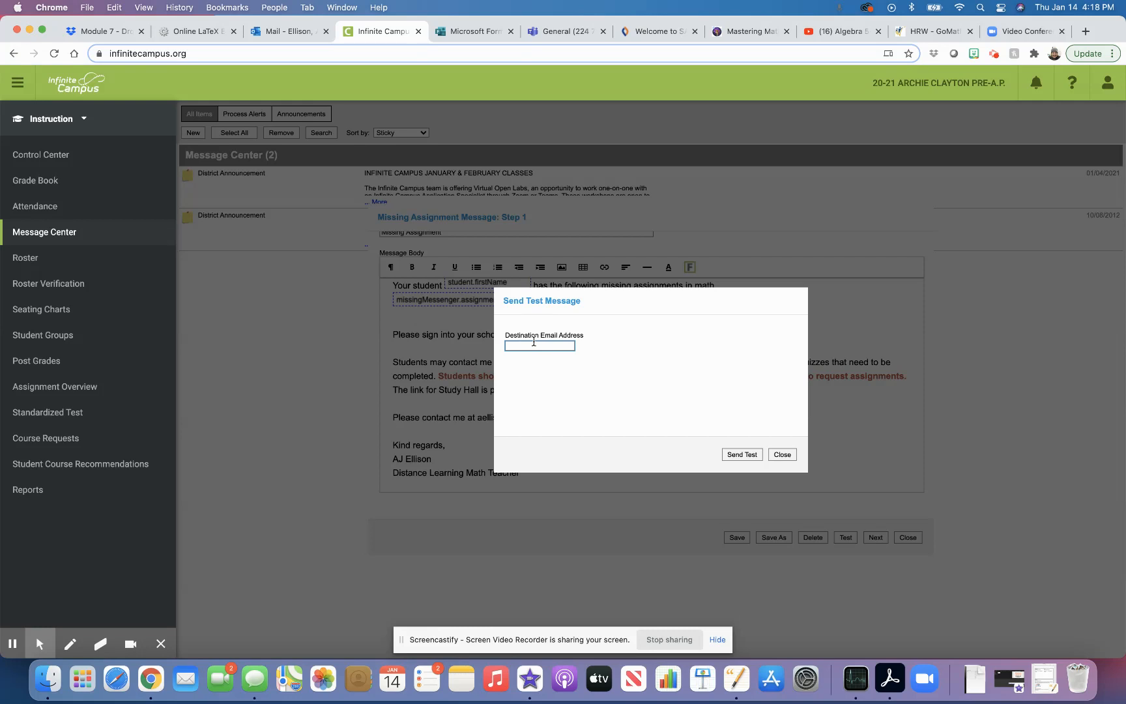
left_click(741, 455)
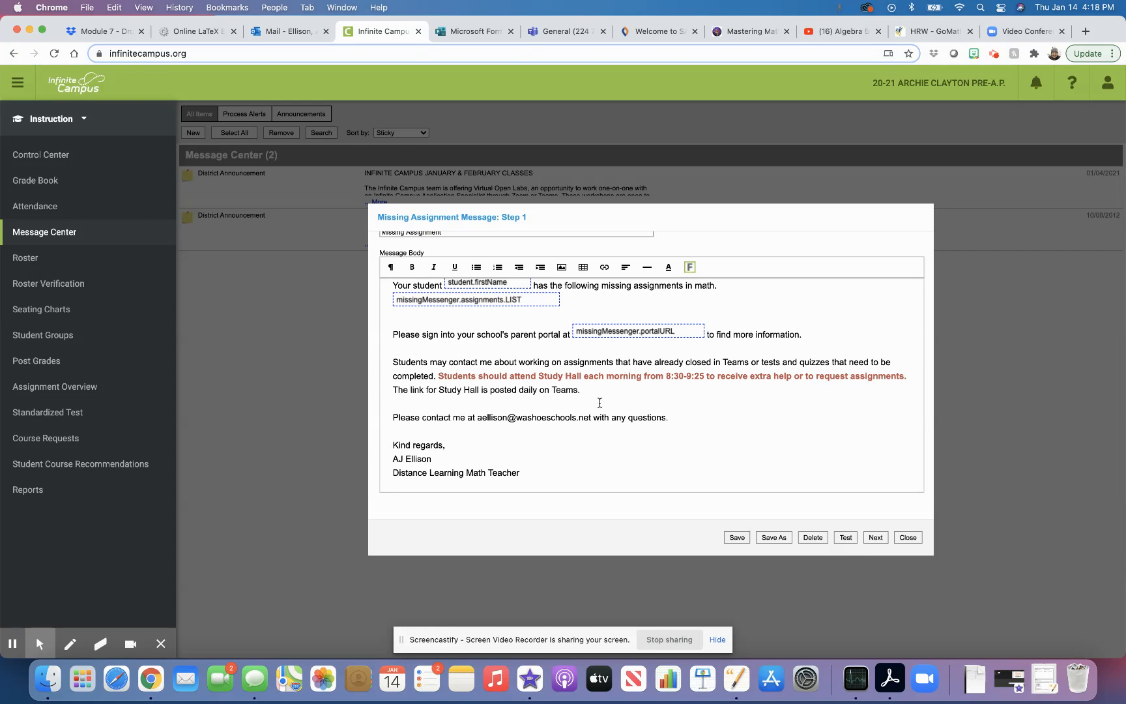
scroll(599, 402, "up", 1)
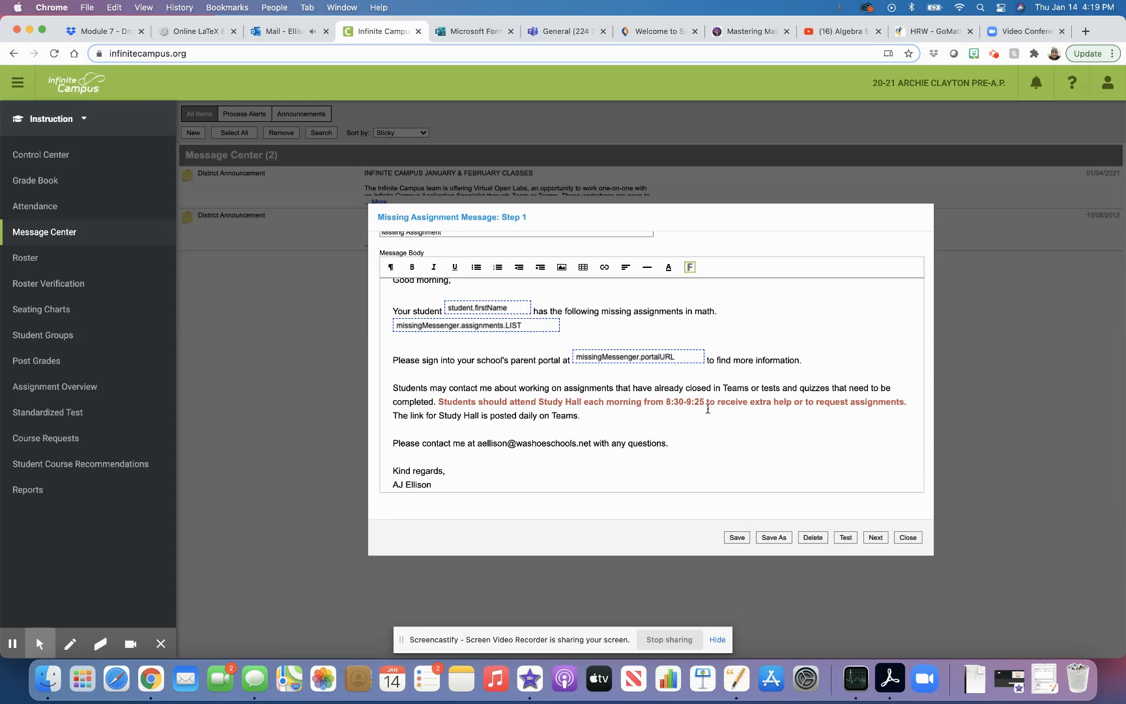
scroll(743, 436, "down", 1)
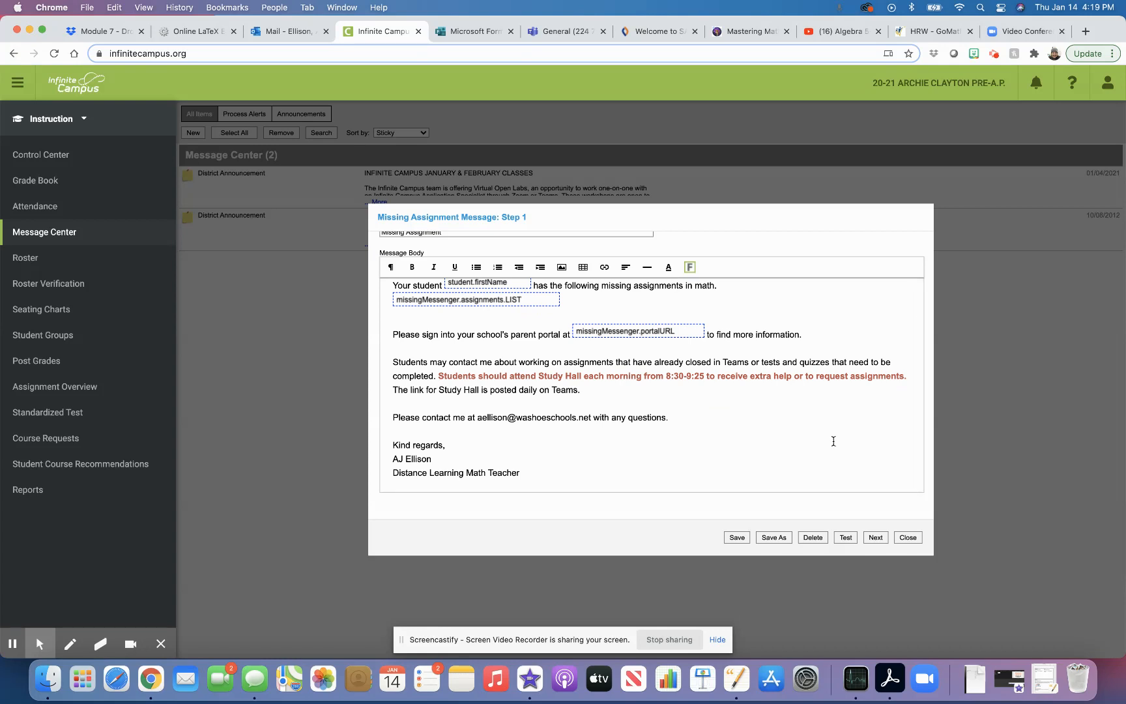
Advance to Step 2 and choose section 02) 224-77 MATH 8 (1) under Term T3.
left_click(873, 540)
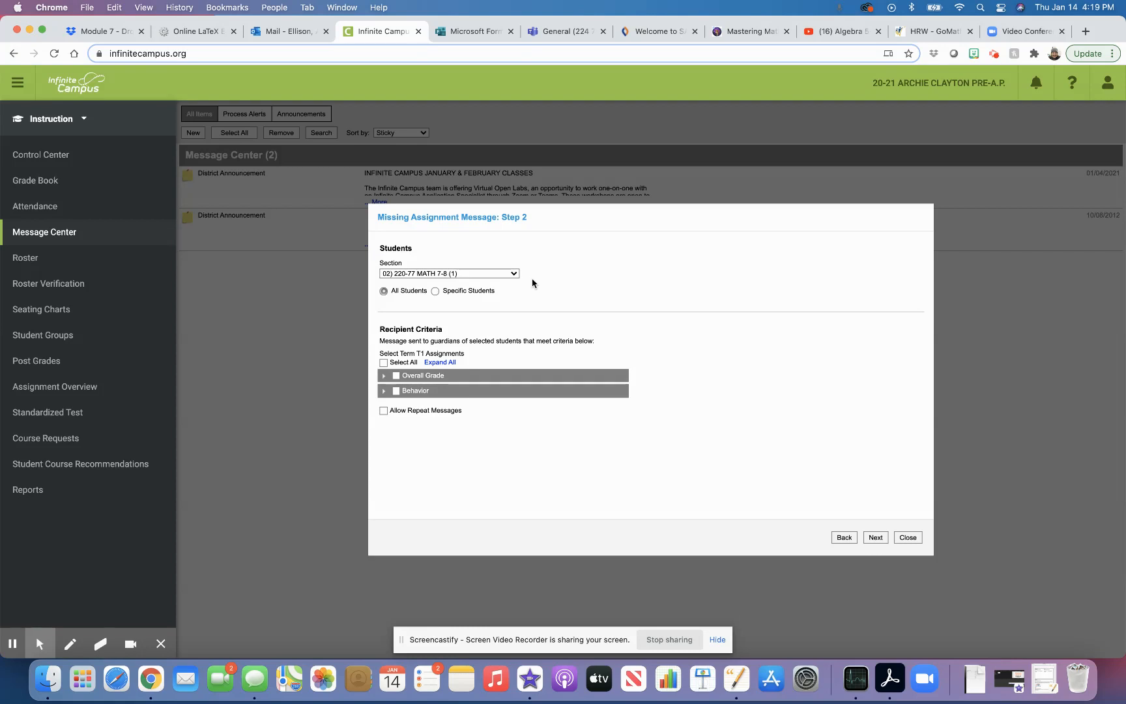
left_click(514, 275)
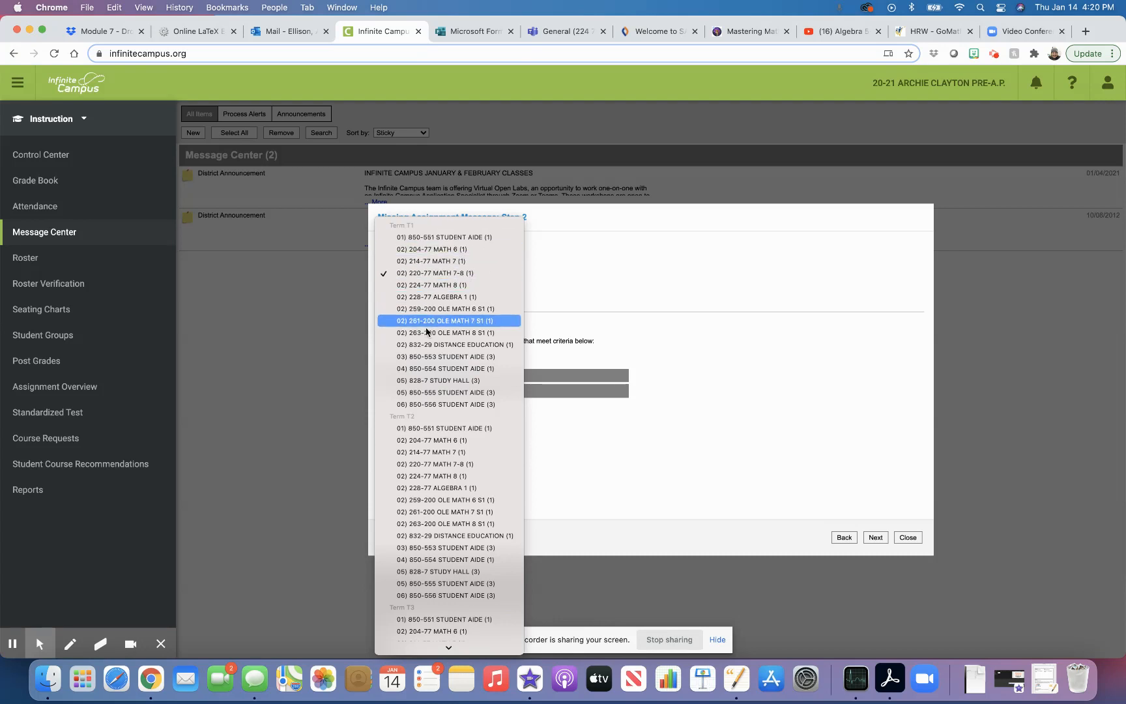
scroll(427, 333, "down", 1)
scroll(427, 334, "down", 3)
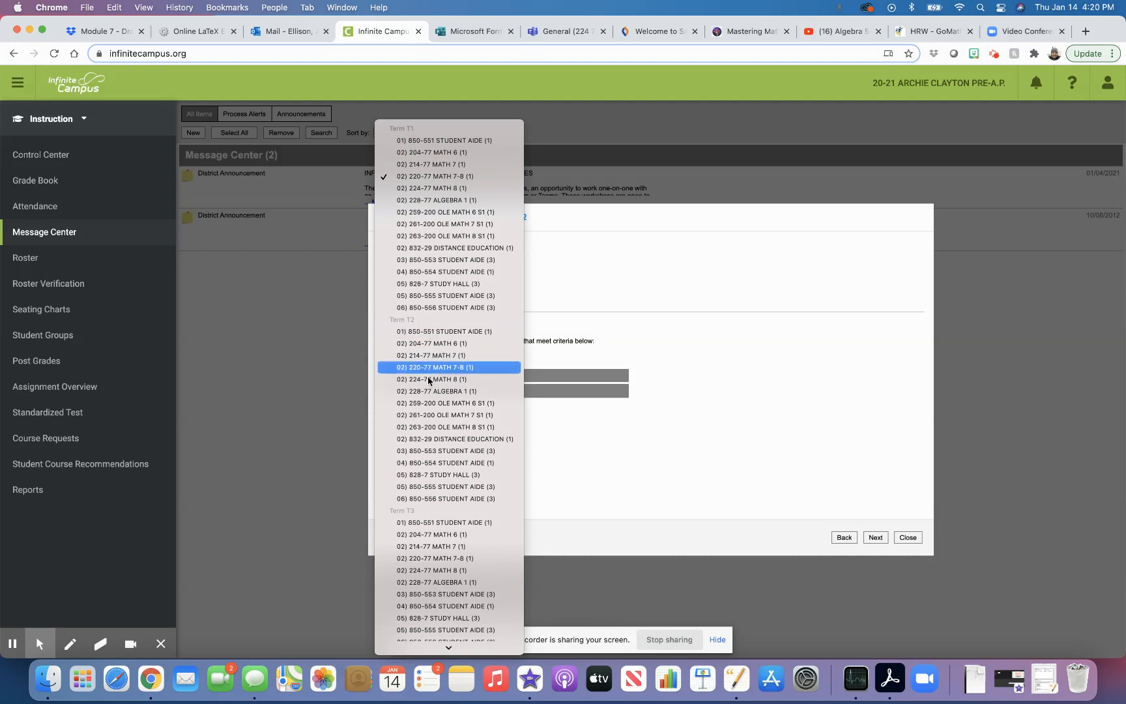
scroll(433, 404, "down", 5)
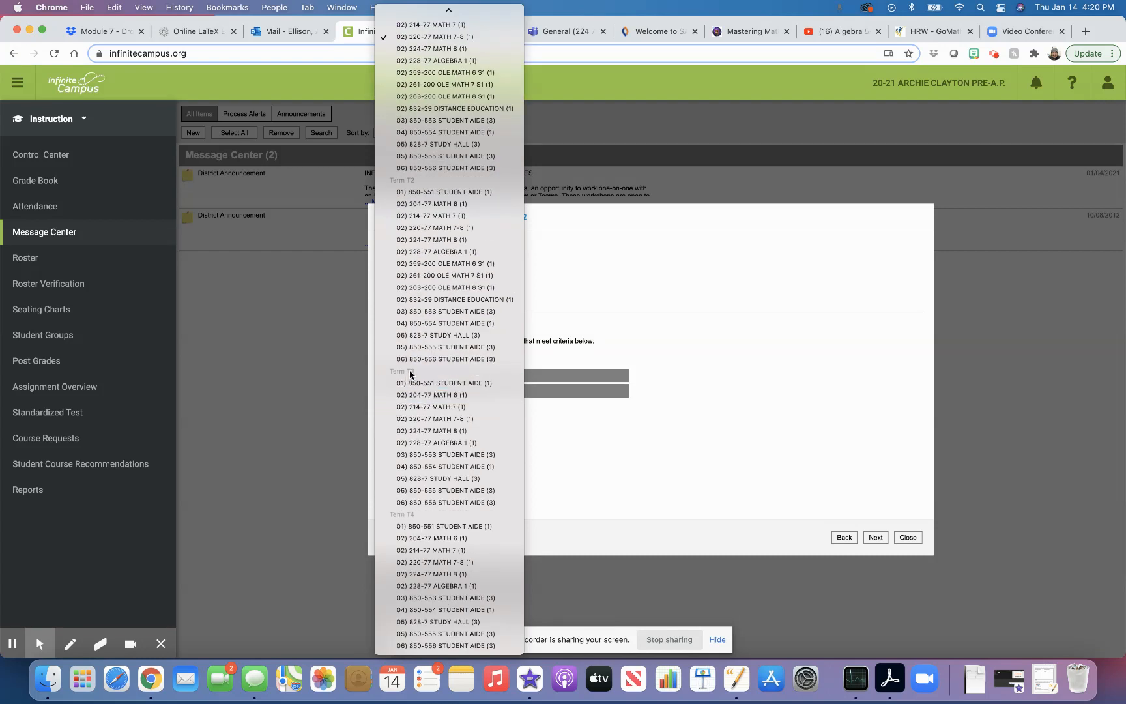
left_click(442, 431)
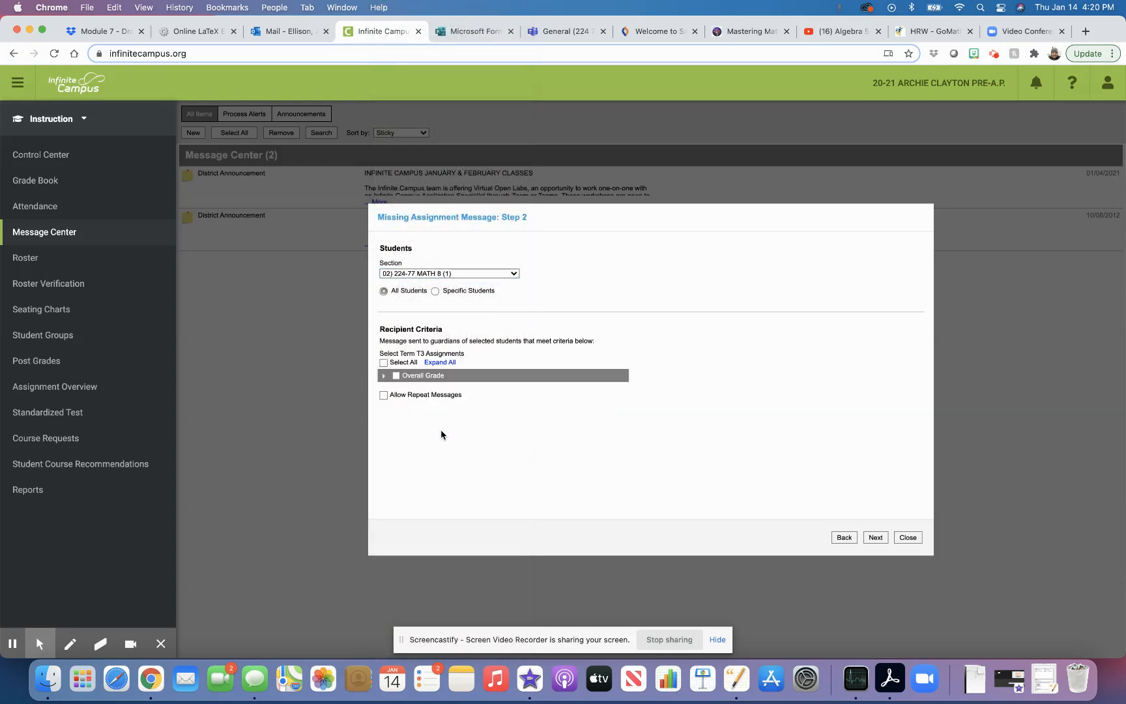
Check all Overall Grade assignments except M64IP, M64OL, M63IP, M63OL and the Module 6 Test.
left_click(390, 376)
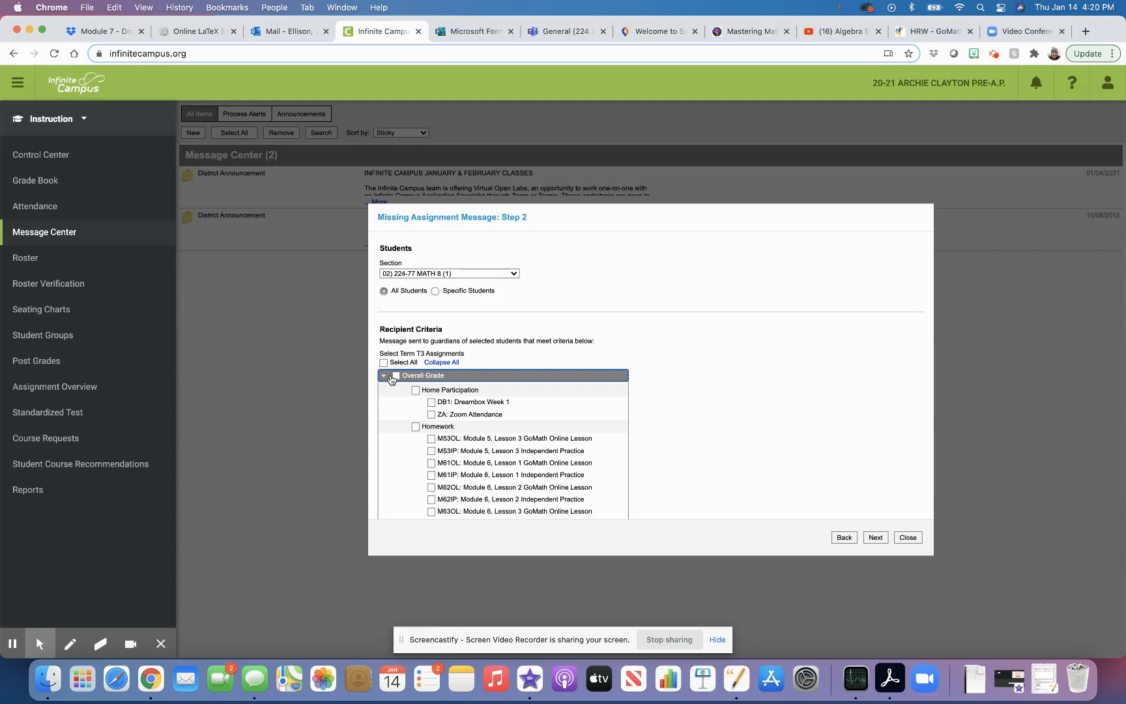
scroll(593, 410, "down", 3)
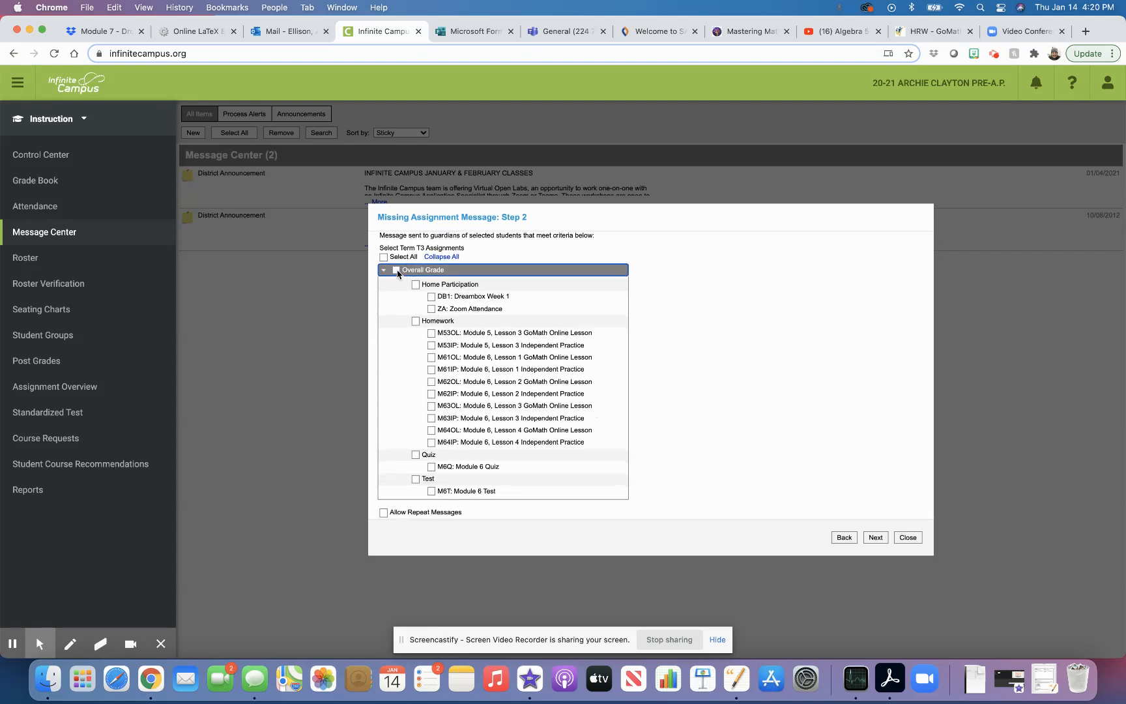
left_click(397, 270)
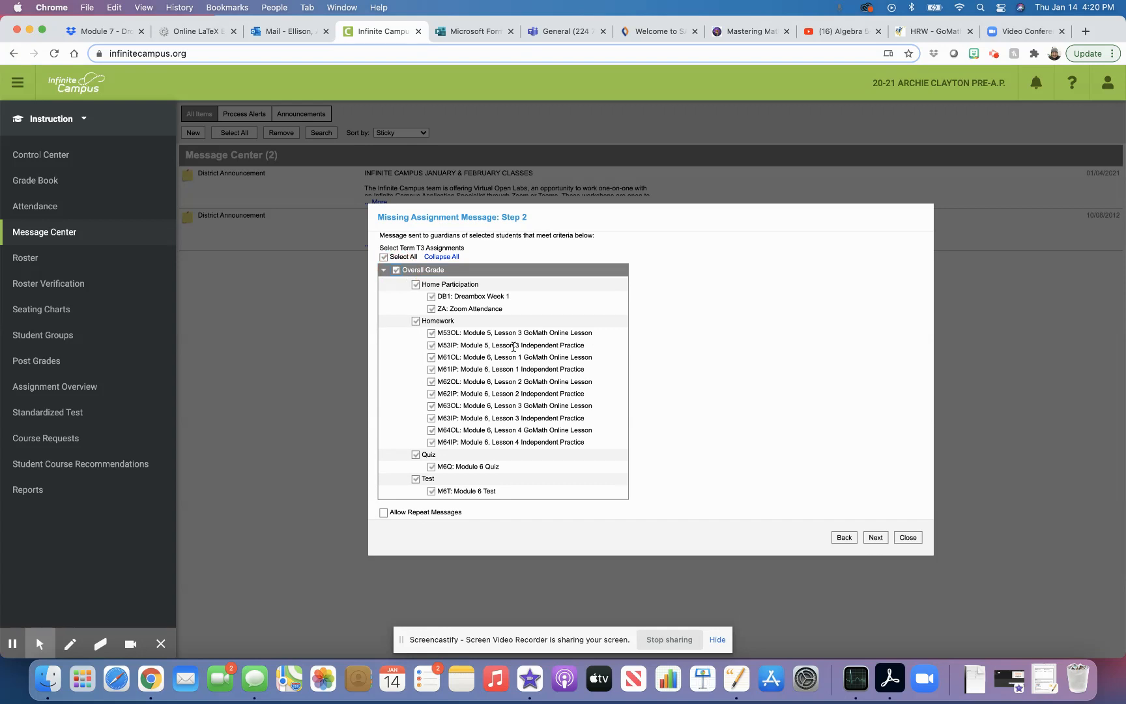
left_click(431, 442)
left_click(431, 442)
left_click(432, 430)
left_click(431, 419)
left_click(416, 479)
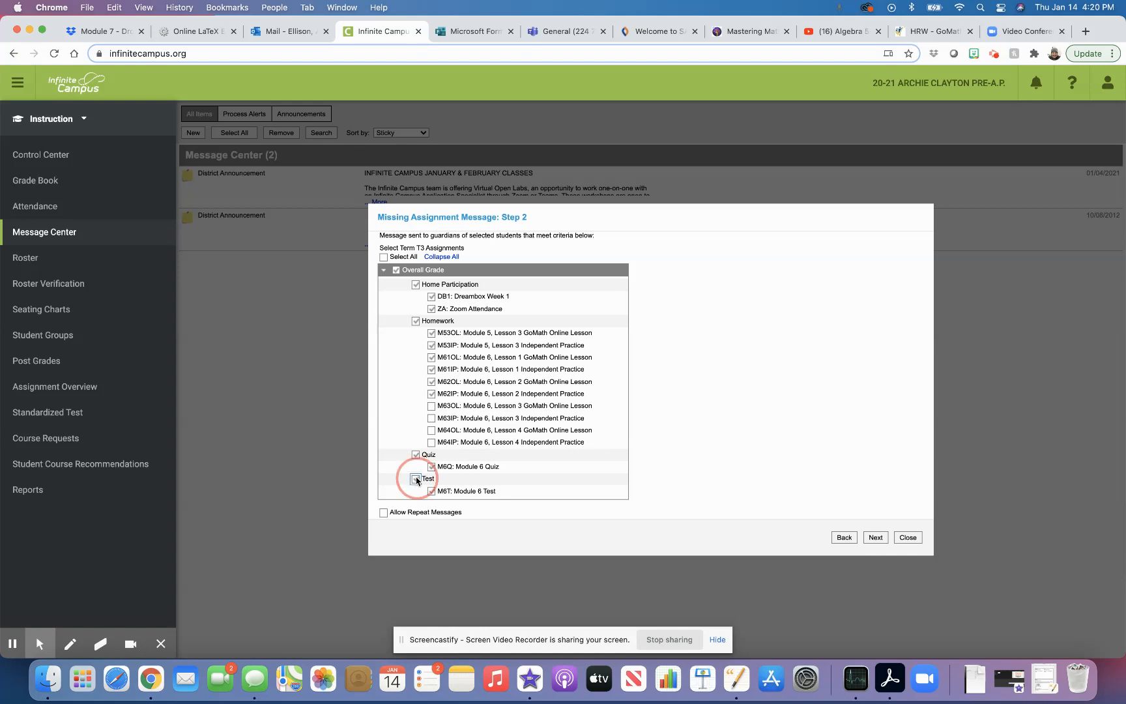
Allow repeat messages and proceed to the Step 3 delivery summary.
left_click(384, 512)
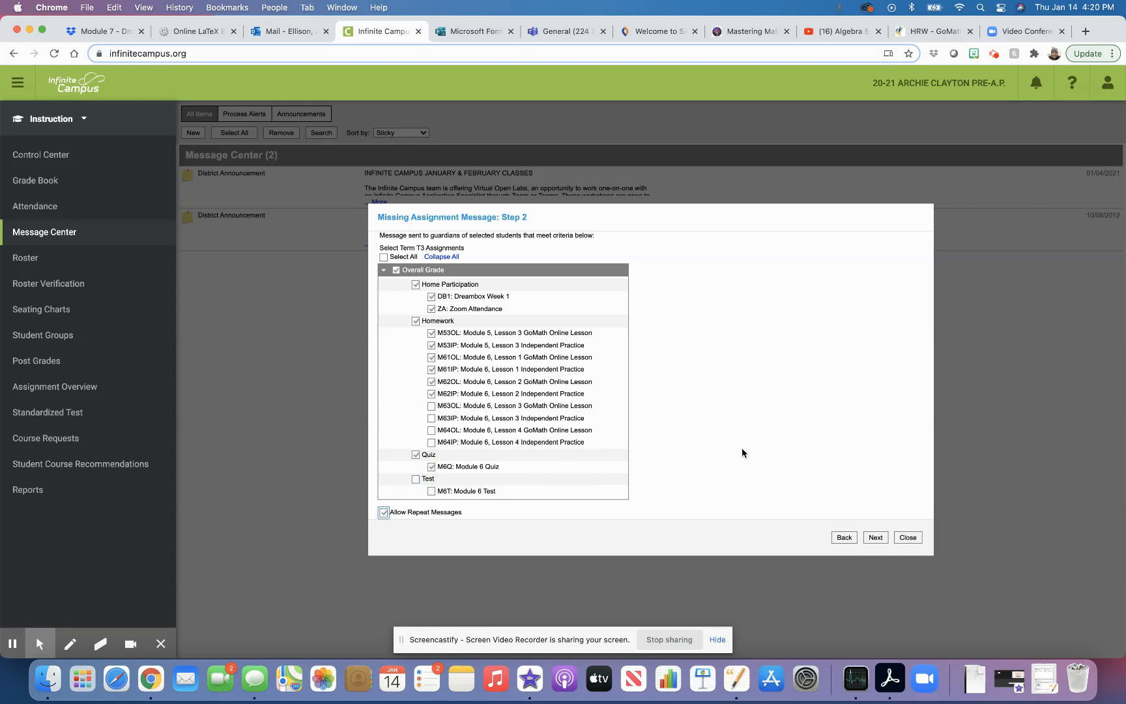
scroll(742, 447, "down", 1)
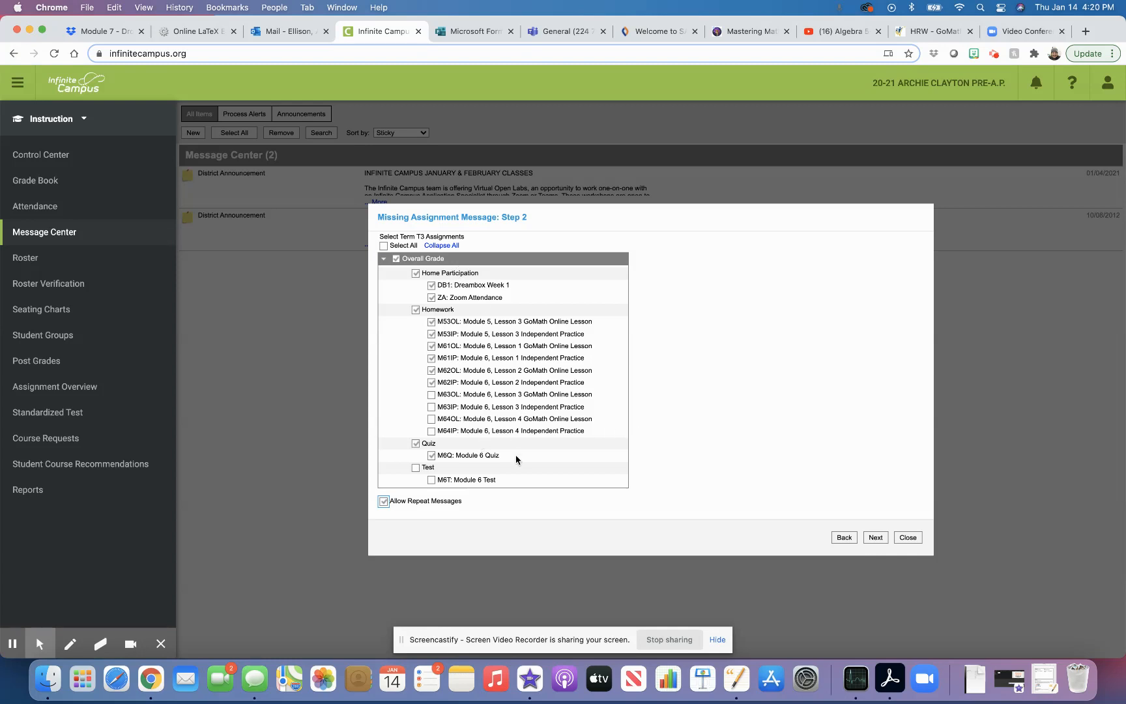
left_click(877, 538)
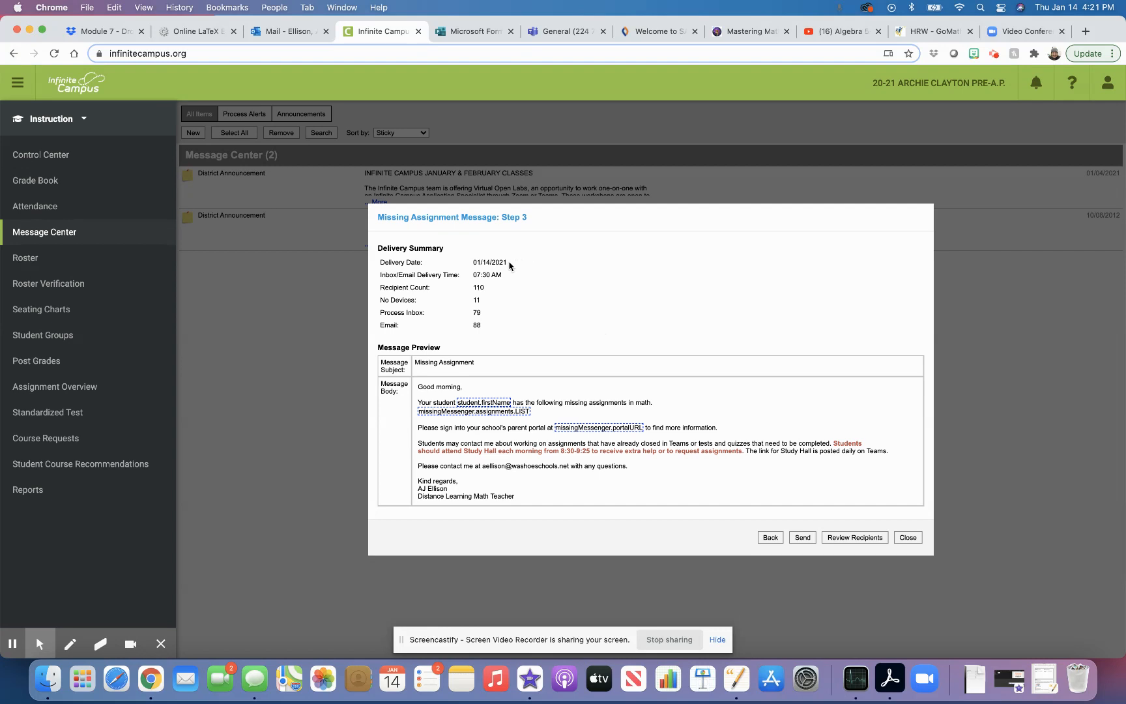
Review the 01/14/2021 07:30 AM delivery details on the Step 3 summary.
left_click_drag(513, 264, 562, 264)
left_click(516, 279)
Send the missing assignment message, then show Inbox deliveries in the sent-message log.
left_click(802, 538)
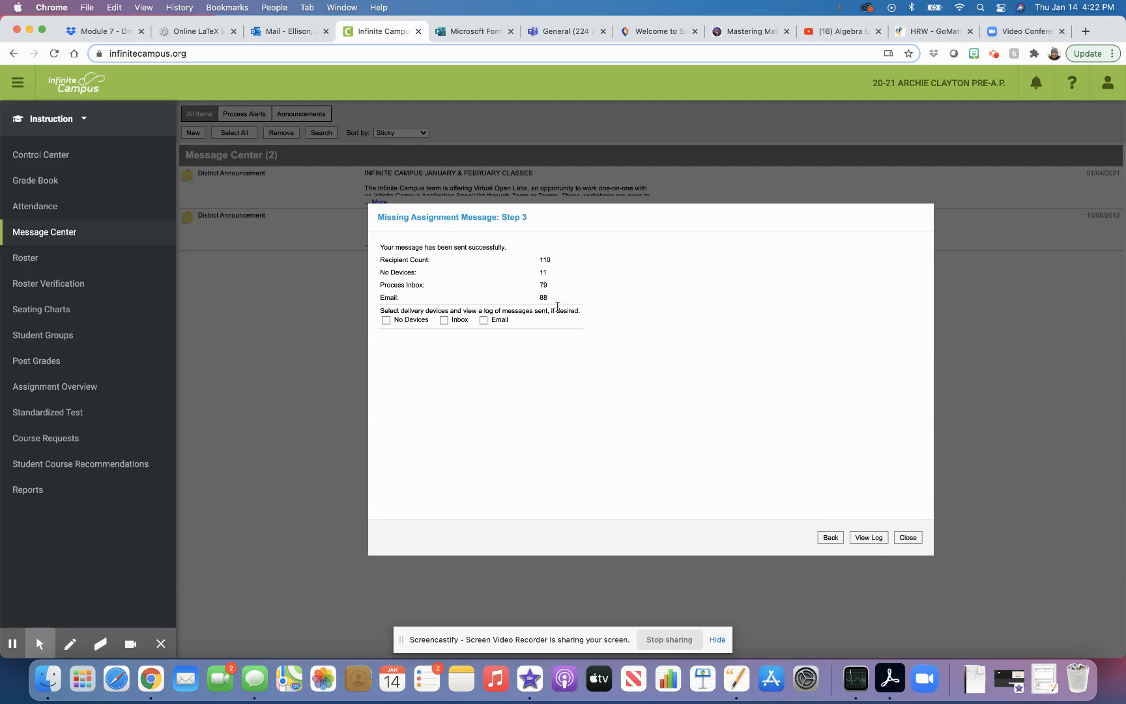
left_click(386, 320)
left_click(386, 320)
left_click(444, 320)
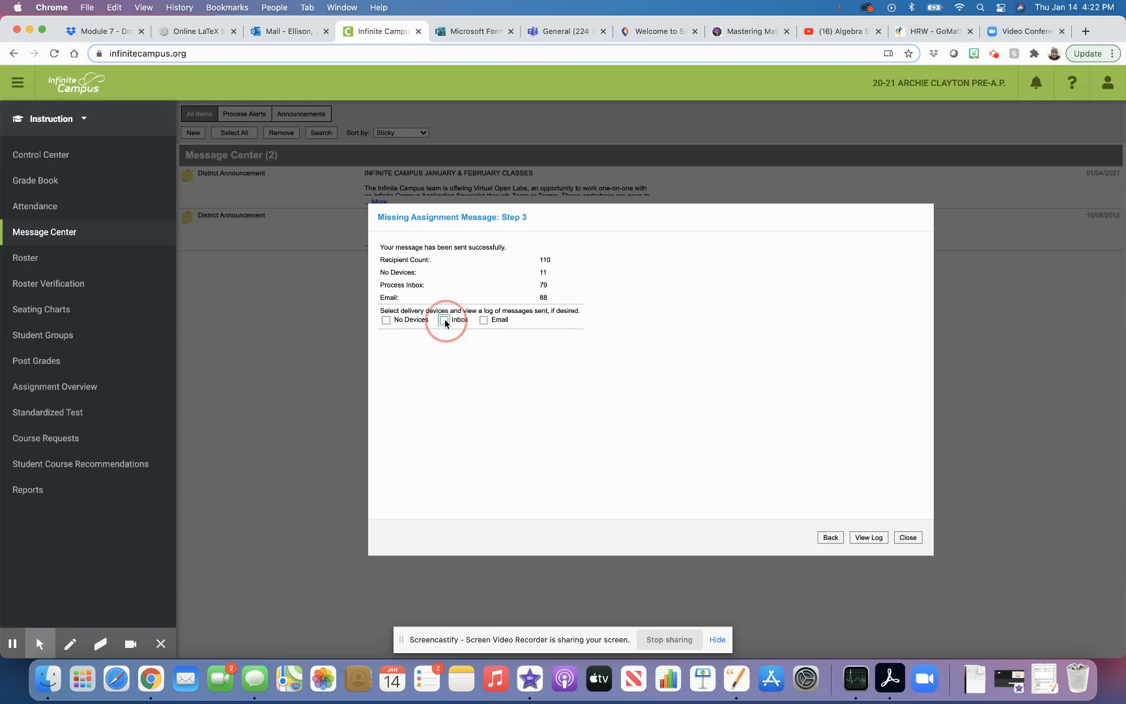